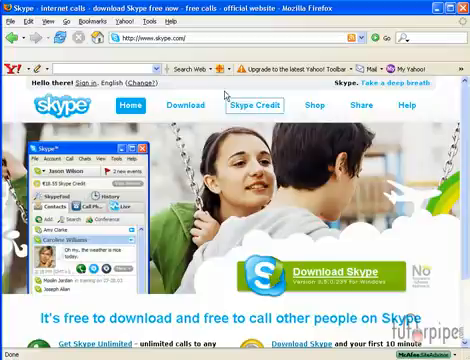
Go to skype.com and start the Skype for Windows download of SkypeSetup.exe.
left_click(162, 38)
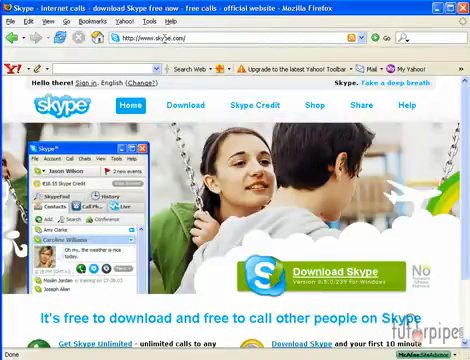
key("Right")
key("Right")
key("Right")
key("Right")
key("Right")
key("Right")
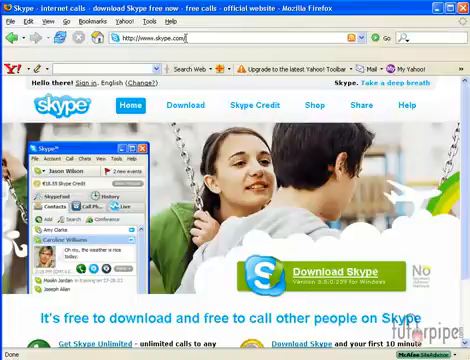
left_click(327, 278)
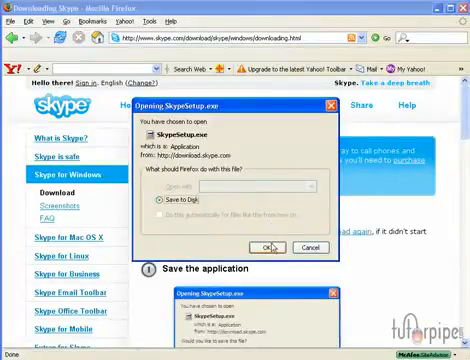
Confirm saving SkypeSetup.exe to disk in Firefox's prompt.
left_click(270, 248)
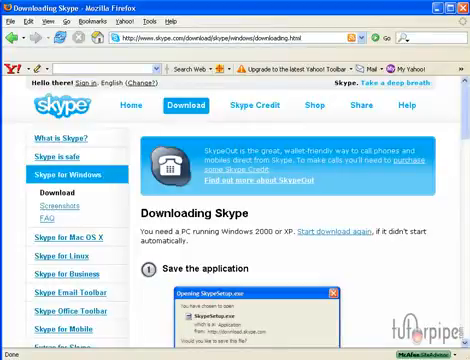
scroll(377, 272, "down", 1)
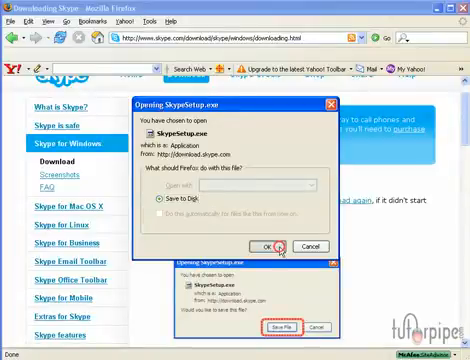
Save SkypeSetup.exe to the Desktop so it appears Done in the Downloads list.
left_click(267, 247)
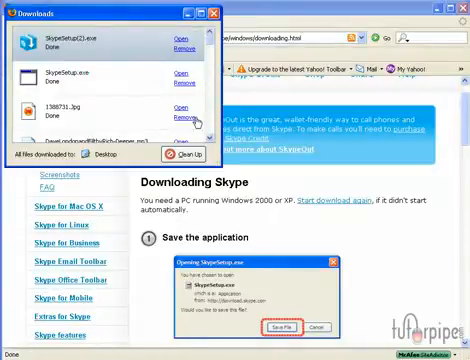
Run SkypeSetup(2).exe from Downloads and accept the executable-file warning.
left_click(181, 40)
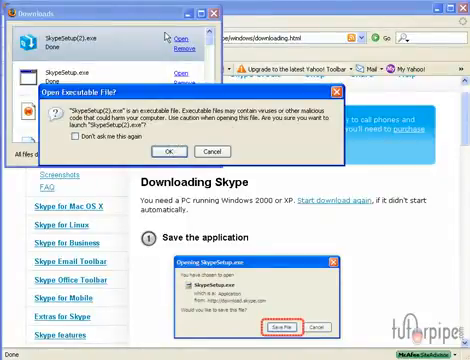
left_click(168, 152)
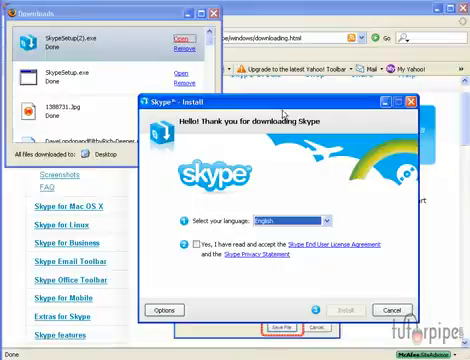
Keep English as installer language, accept the licence agreement and install Skype.
left_click_drag(283, 103, 245, 88)
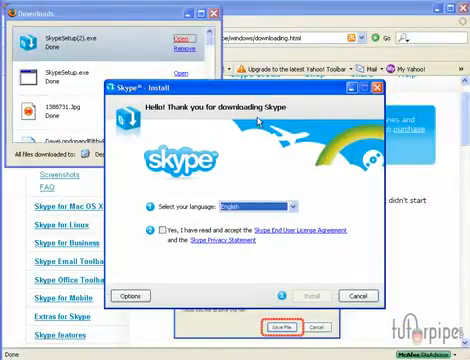
left_click(292, 207)
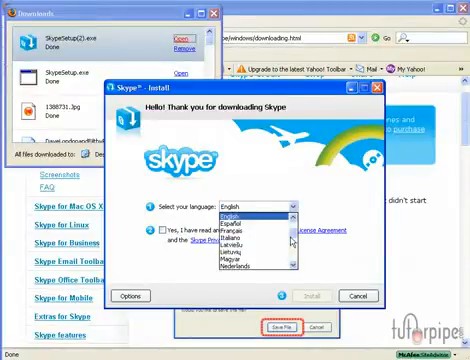
mouse_move(292, 222)
left_mouse_down()
mouse_move(294, 262)
mouse_move(294, 225)
left_mouse_up()
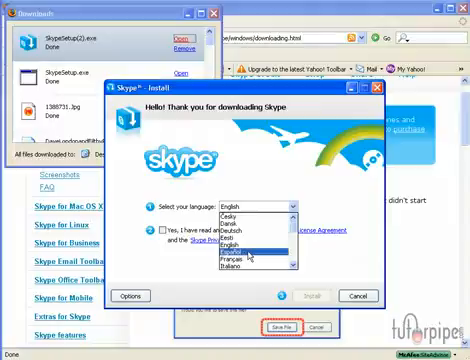
left_click(239, 247)
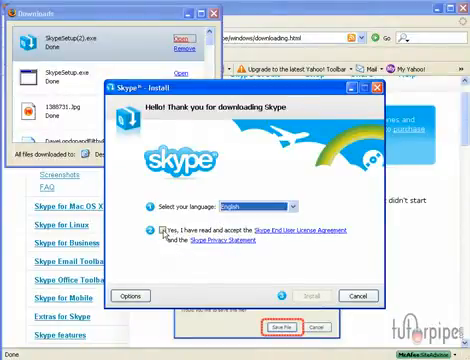
left_click(163, 230)
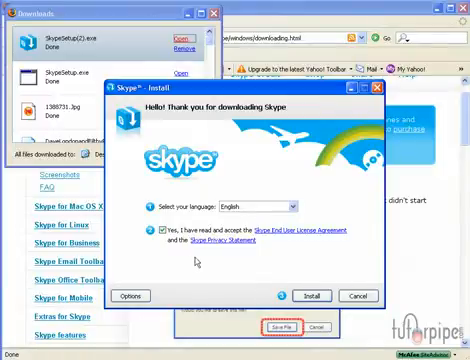
left_click(312, 296)
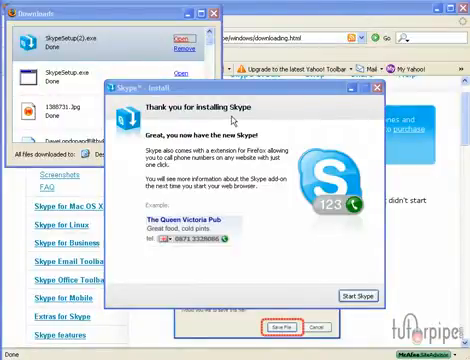
Launch Skype from the installer's completion screen.
left_click(267, 92)
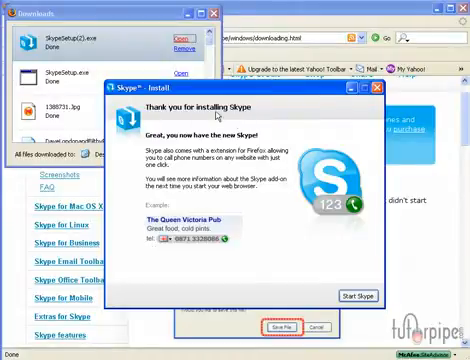
left_click_drag(243, 88, 236, 82)
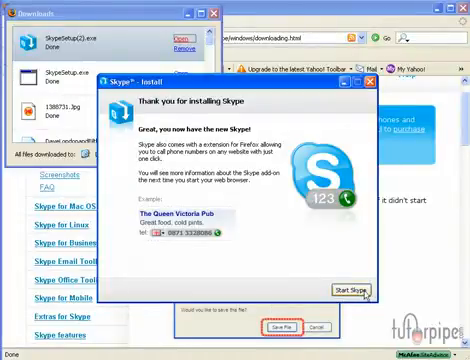
left_click(351, 290)
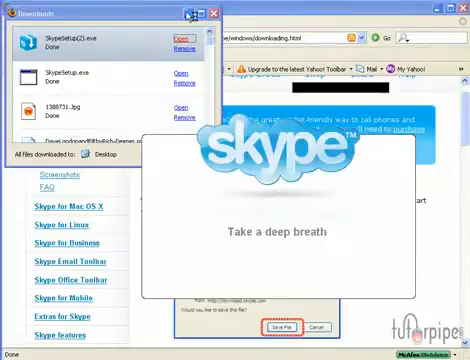
Close Firefox's Downloads window while Skype loads its Create Account form.
left_click(188, 14)
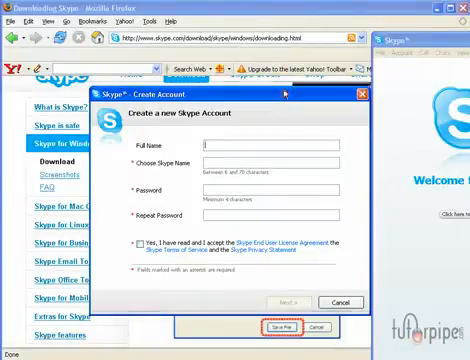
Enter full name, Skype Name and password, accept the licence and continue to the e-mail step.
left_click_drag(283, 93, 283, 81)
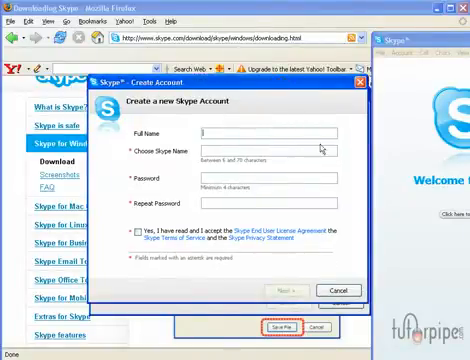
left_click(215, 133)
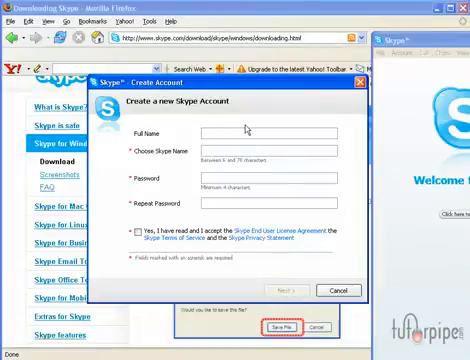
type("Tutor")
type("pipe")
key("Tab")
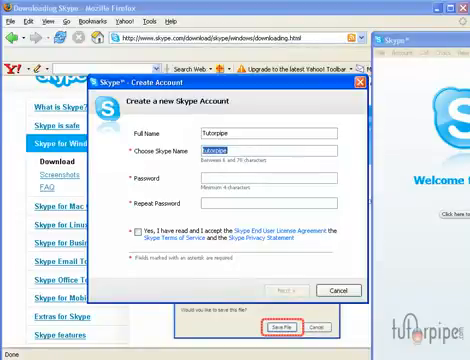
key("Tab")
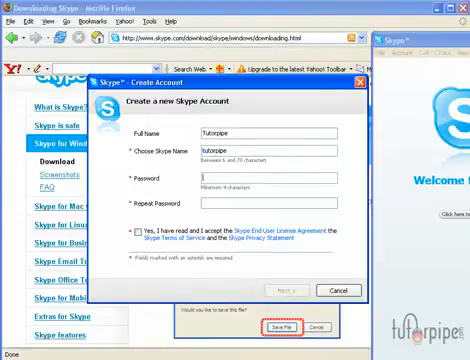
type("*********")
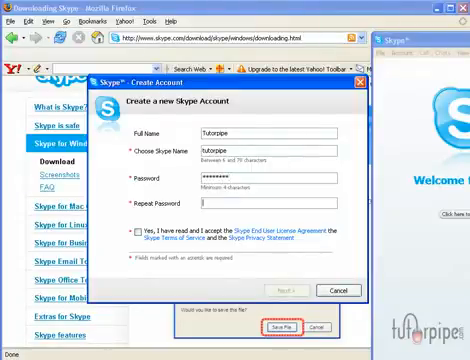
type("*********")
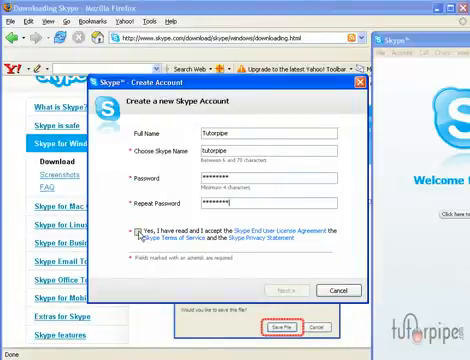
left_click(139, 232)
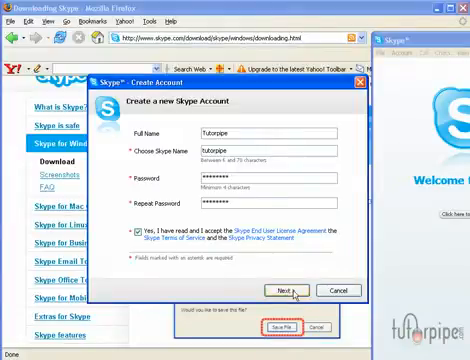
left_click(286, 291)
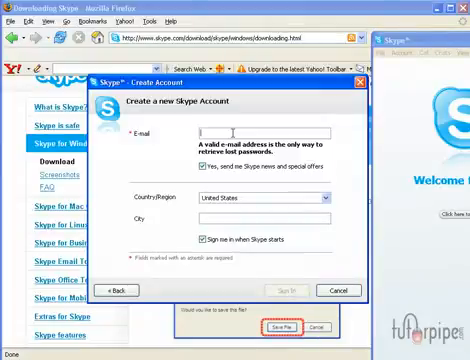
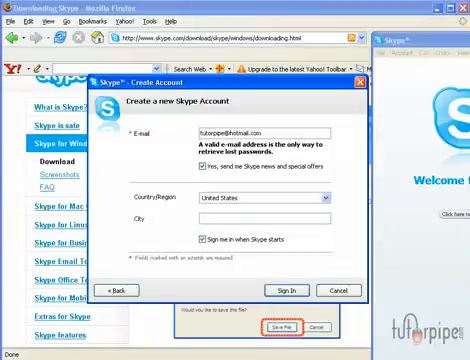
Opt out of Skype news offers, fill the City field and submit the new account.
left_click(202, 166)
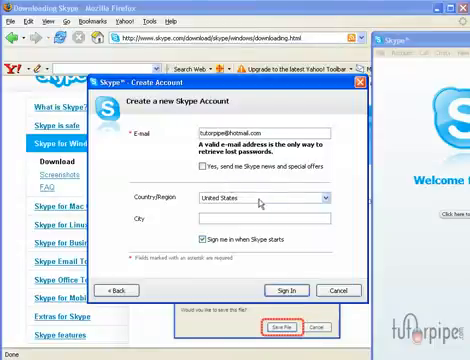
left_click(215, 218)
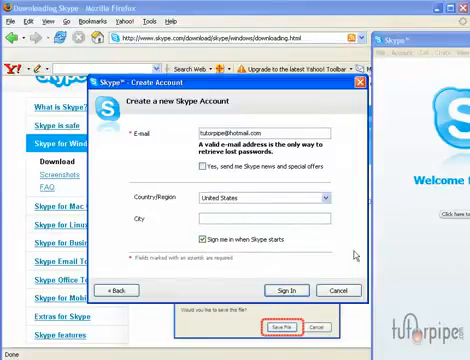
left_click(287, 290)
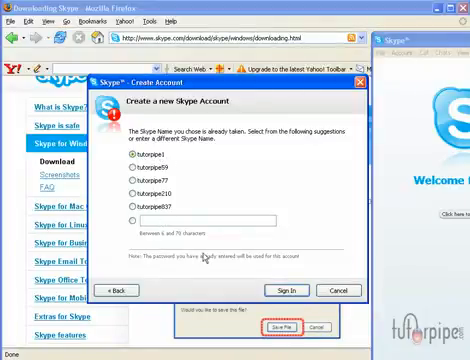
Sign in with the suggested Skype Name tutorpipe1.
left_click(287, 291)
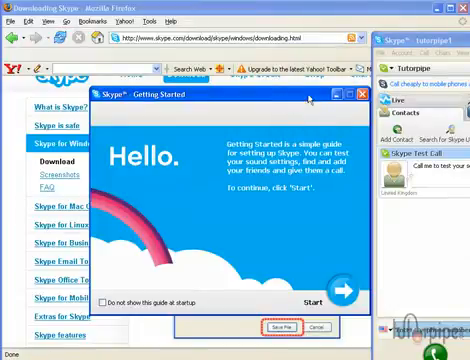
Close the Getting Started guide and centre the tutorpipe1 main window listing Skype Test Call.
left_click_drag(305, 94, 233, 67)
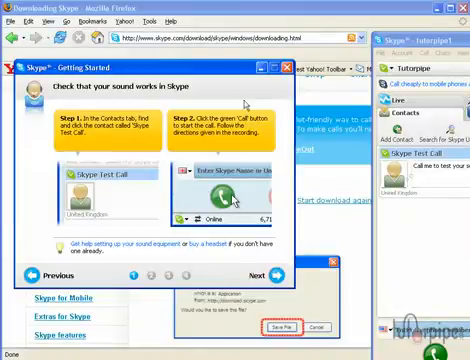
left_click(286, 67)
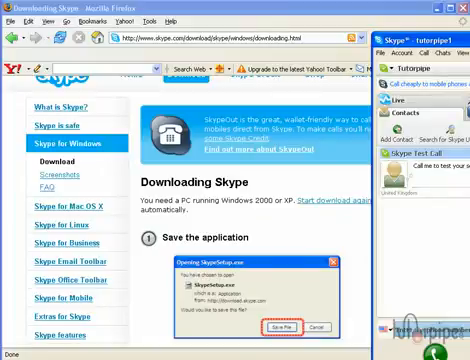
mouse_move(350, 25)
left_mouse_down()
mouse_move(289, 25)
mouse_move(280, 15)
left_mouse_up()
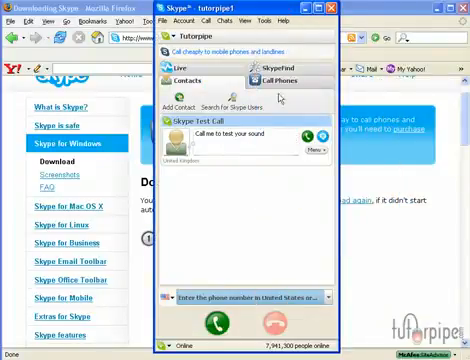